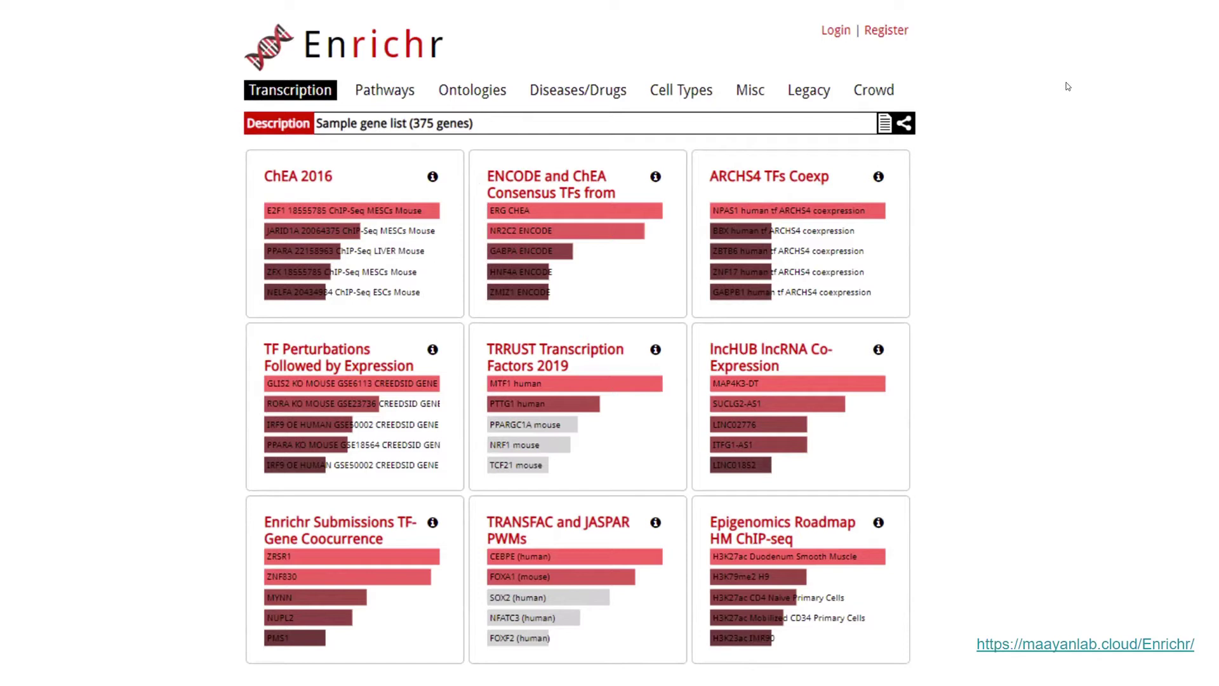
Step: Advance two slides to reach the GEO accession slide for series GSE135130
{"action": "key", "text": "Right"}
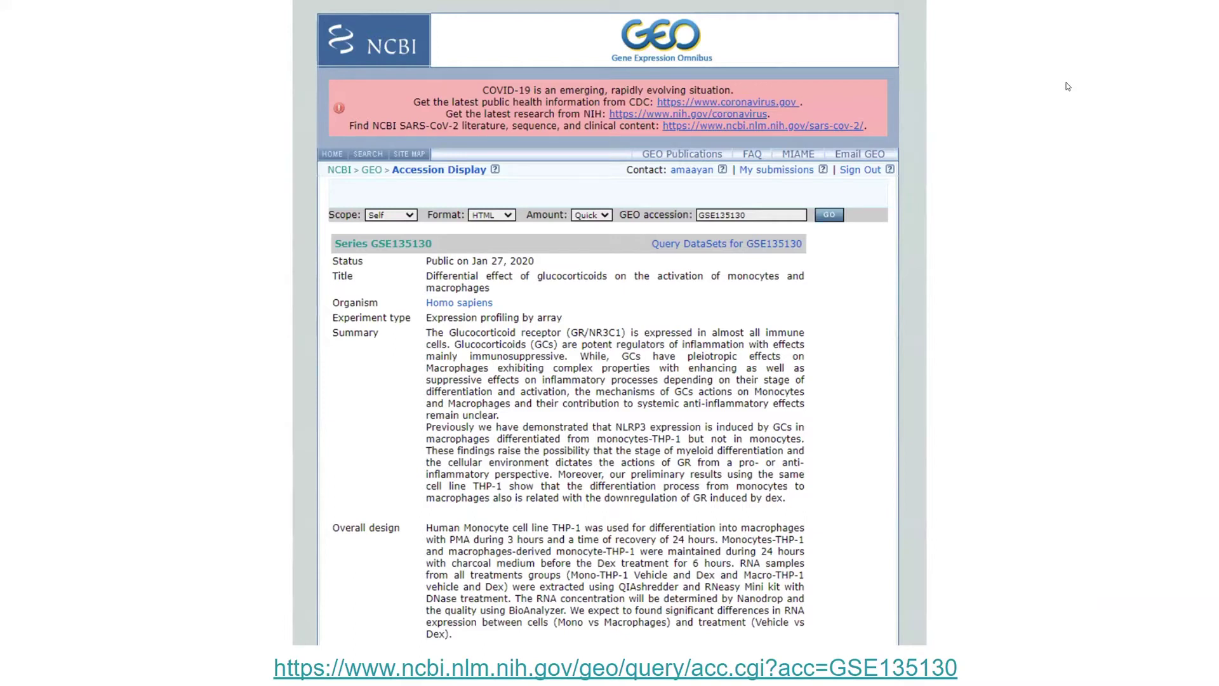
{"action": "key", "text": "Right"}
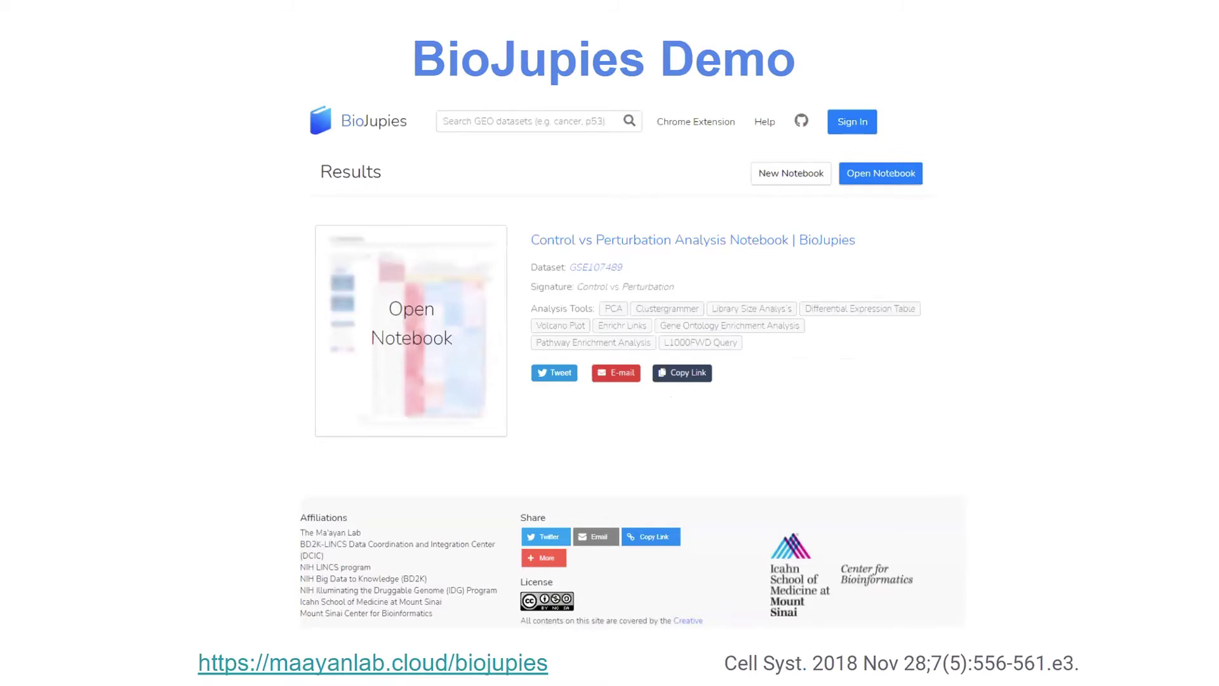
Step: Exit the slideshow into the editor on slide 22, 'BioJupies Demo'
{"action": "key", "text": "Escape"}
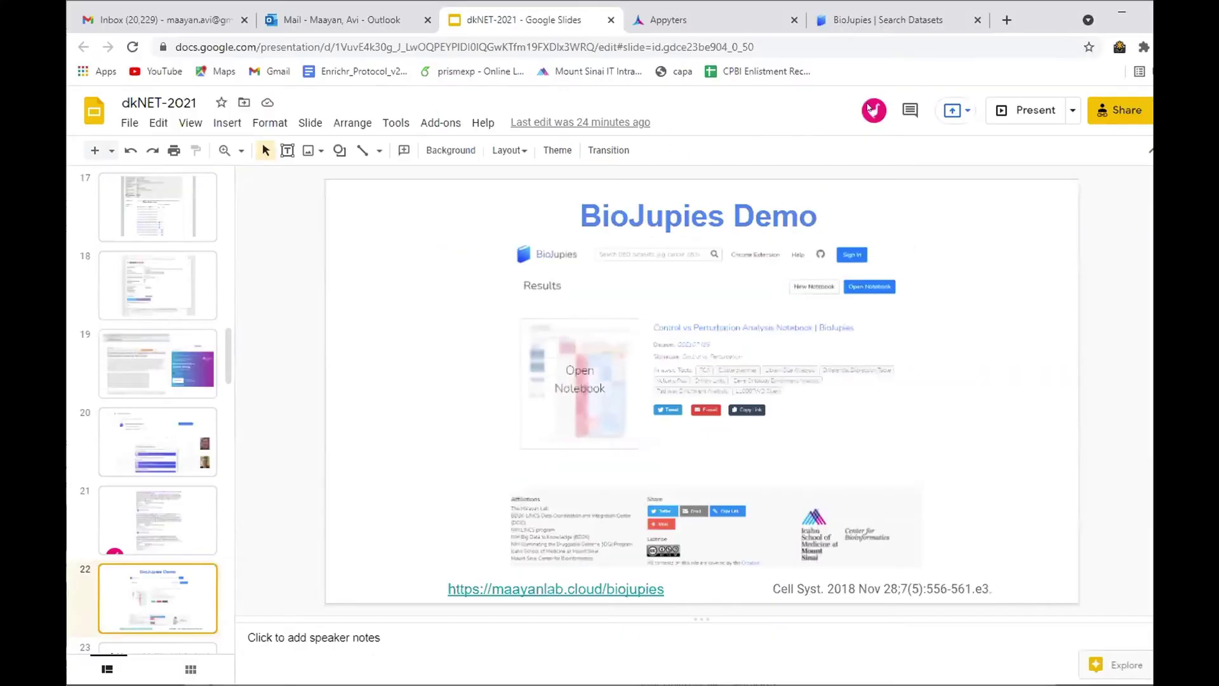
Step: Show the BioJupies 'diabetes' search results in a maximized window and scroll to GSE107489
{"action": "left_click", "coordinate": [852, 20]}
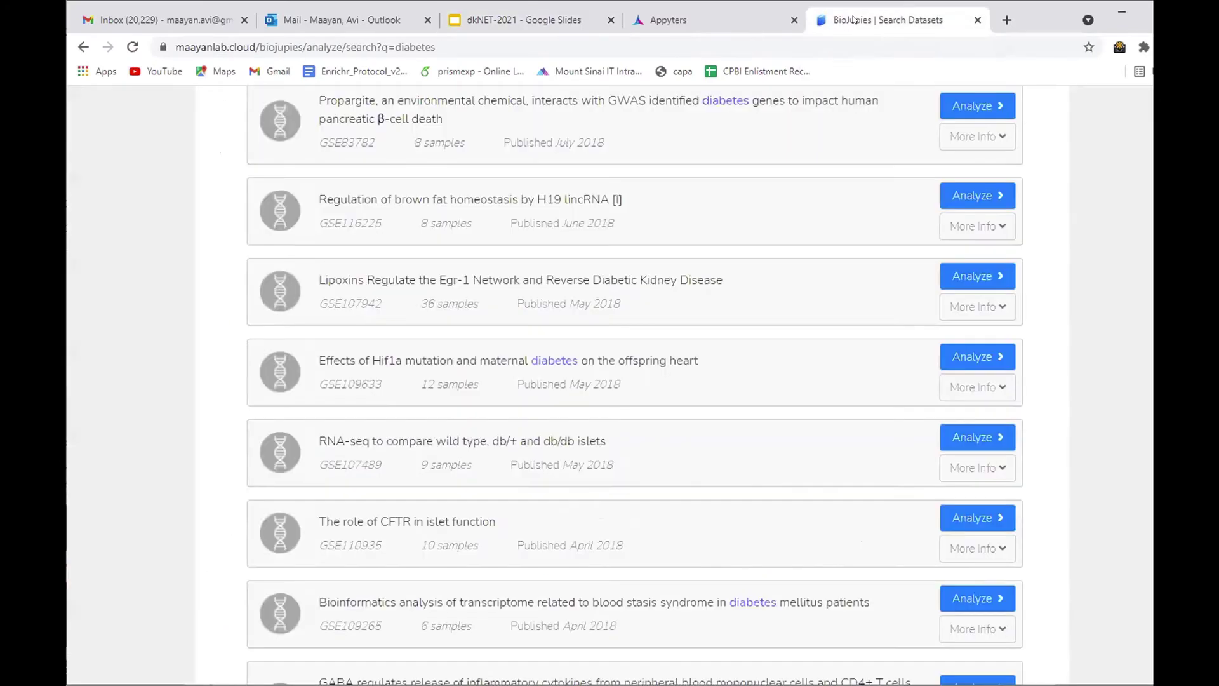
{"action": "double_click", "coordinate": [1024, 9]}
{"action": "scroll", "coordinate": [713, 283], "scroll_direction": "up", "scroll_amount": 8}
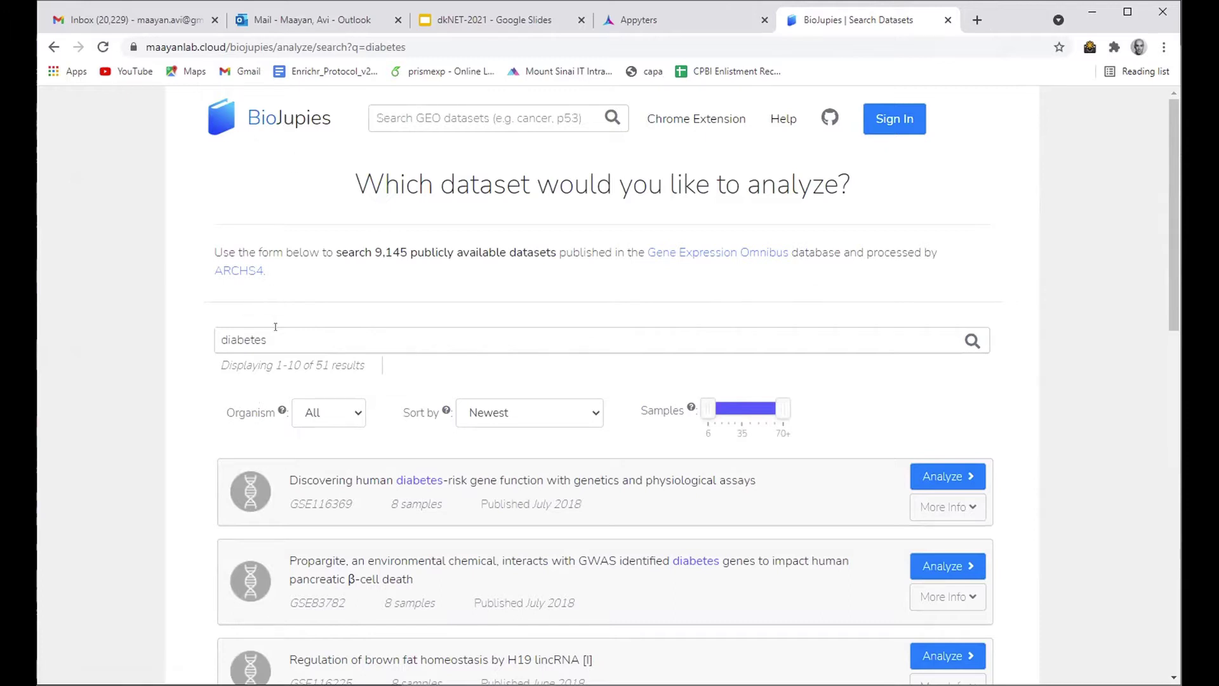
{"action": "scroll", "coordinate": [515, 315], "scroll_direction": "down", "scroll_amount": 7}
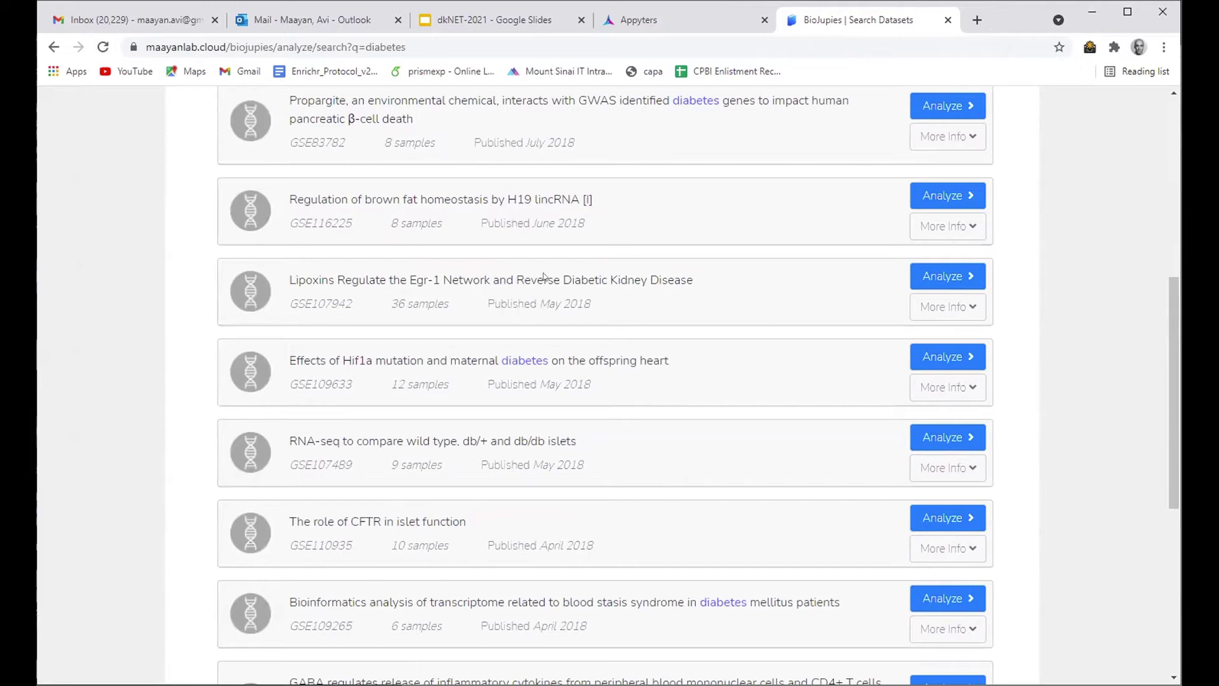
{"action": "scroll", "coordinate": [749, 240], "scroll_direction": "down", "scroll_amount": 1}
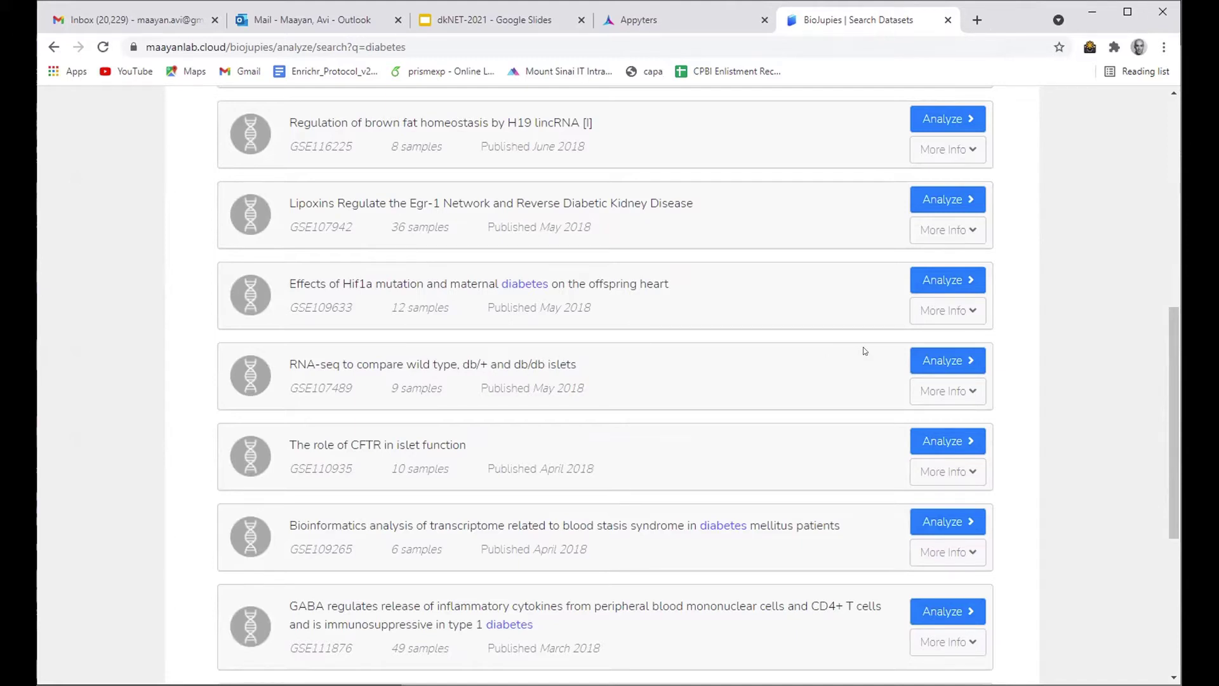
Step: Choose dataset GSE107489 for analysis and browse the list of available tools
{"action": "left_click", "coordinate": [926, 360]}
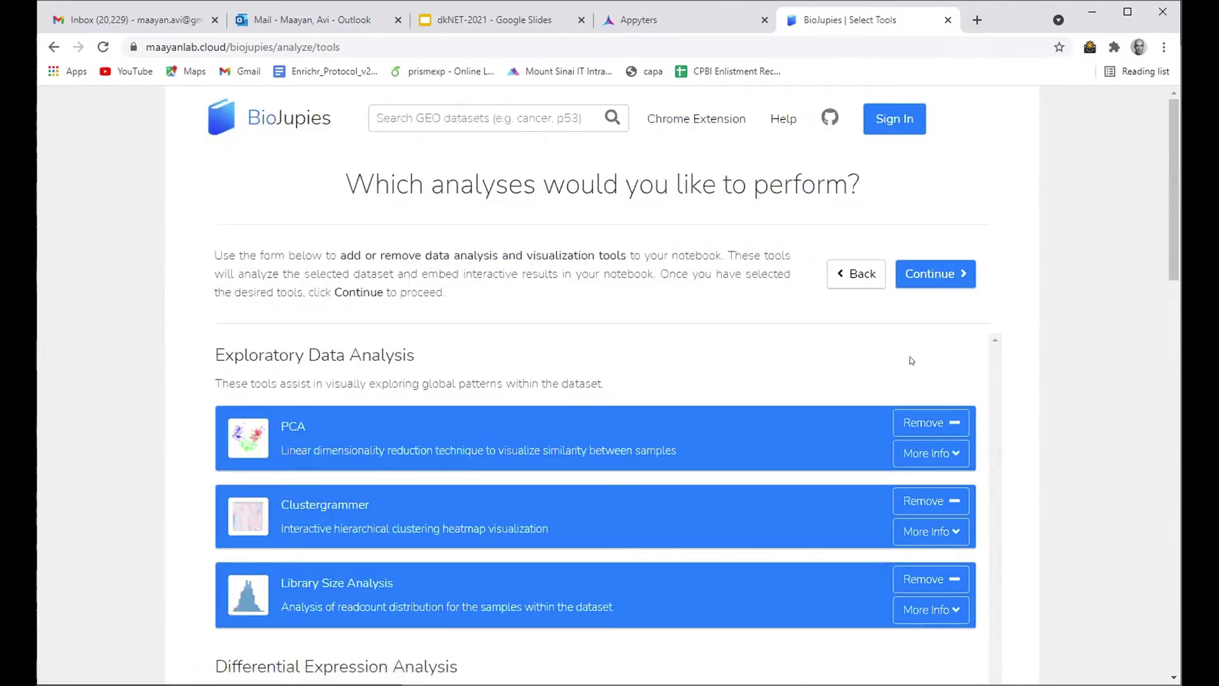
{"action": "scroll", "coordinate": [813, 343], "scroll_direction": "down", "scroll_amount": 1}
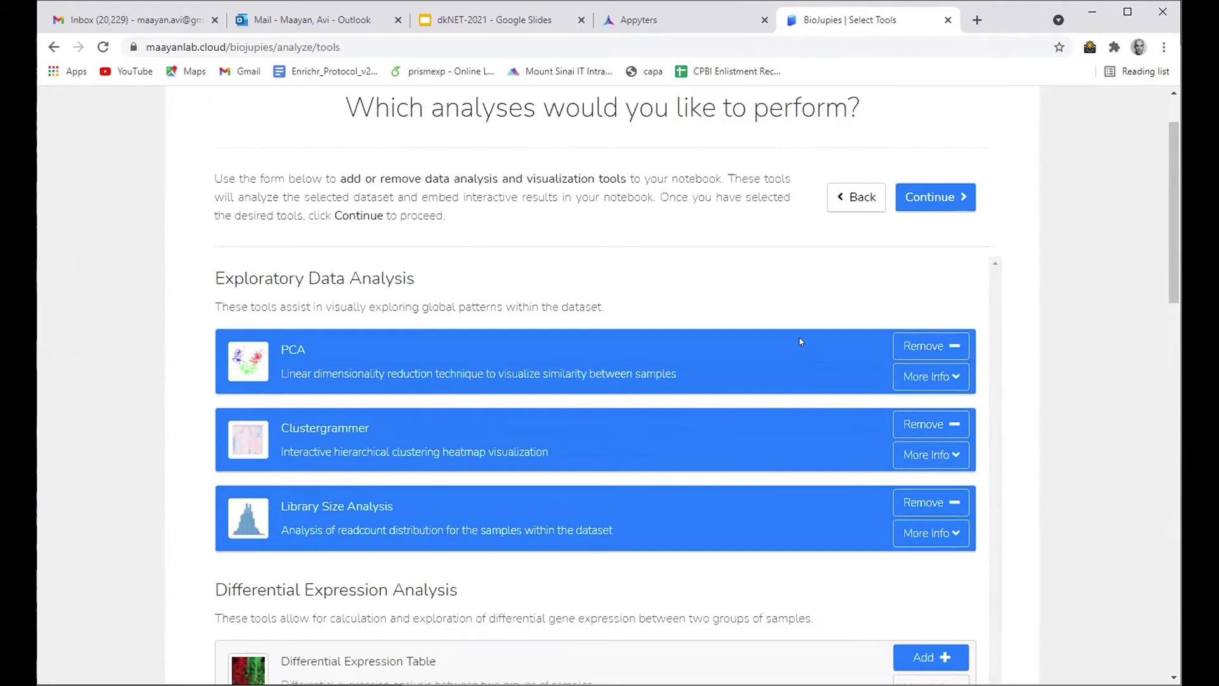
{"action": "scroll", "coordinate": [753, 324], "scroll_direction": "down", "scroll_amount": 1}
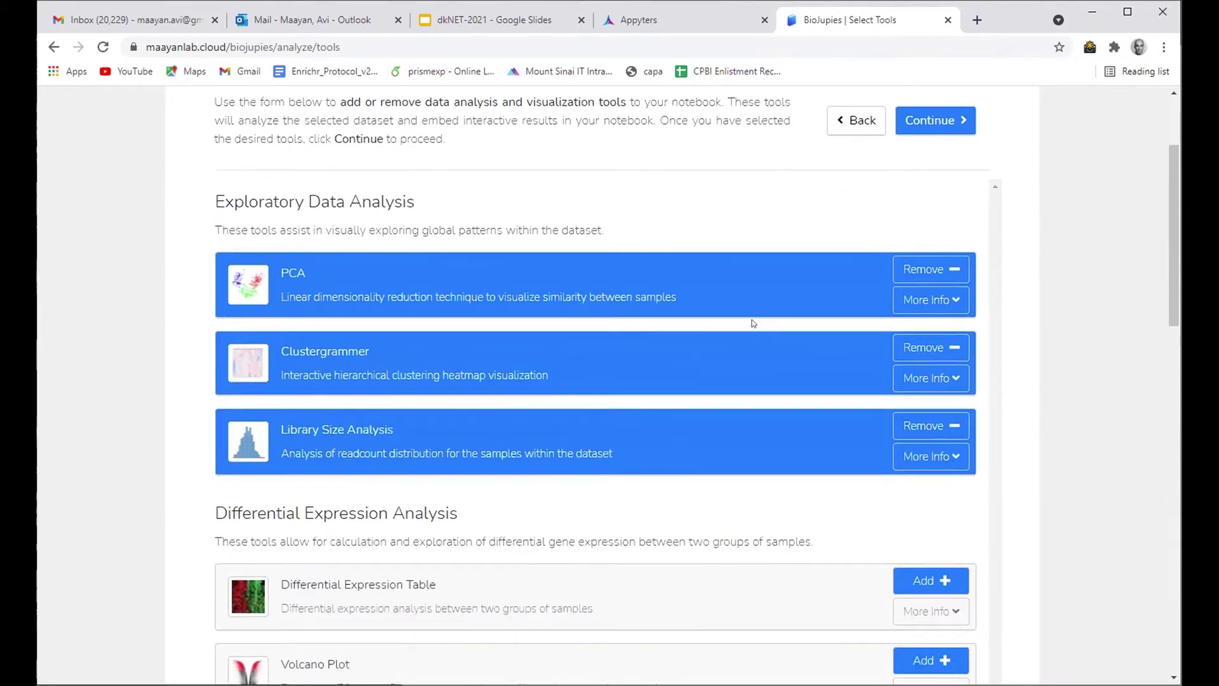
{"action": "scroll", "coordinate": [751, 323], "scroll_direction": "down", "scroll_amount": 1}
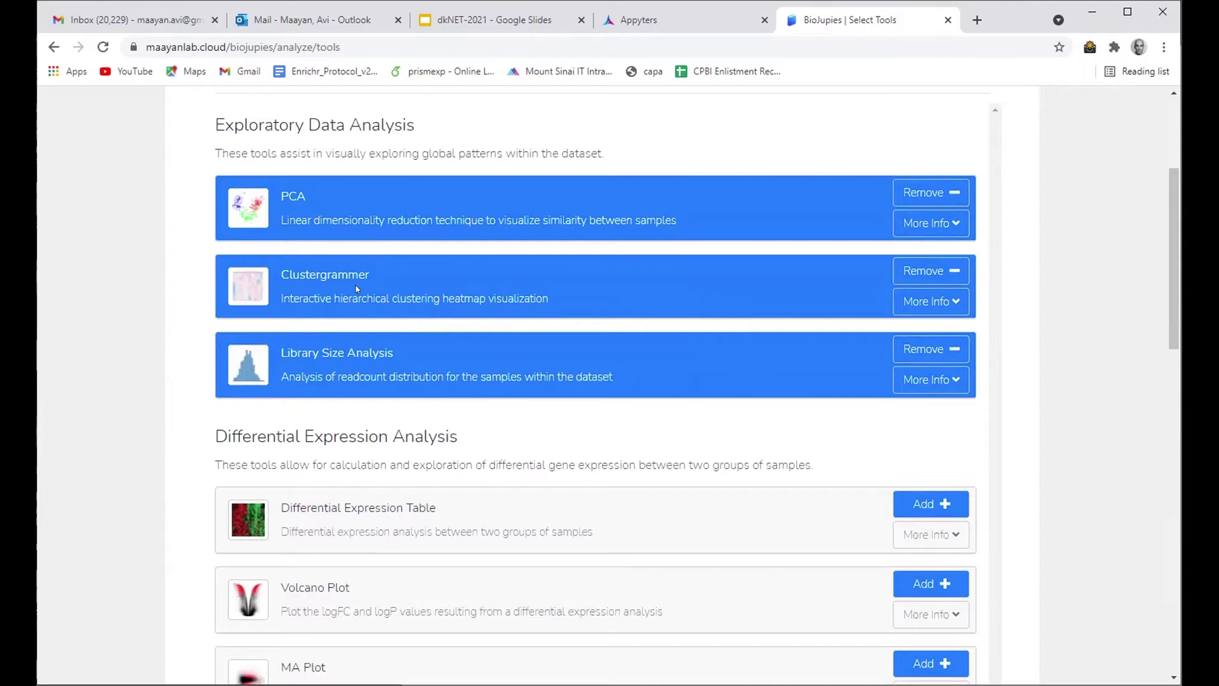
{"action": "scroll", "coordinate": [580, 365], "scroll_direction": "down", "scroll_amount": 1}
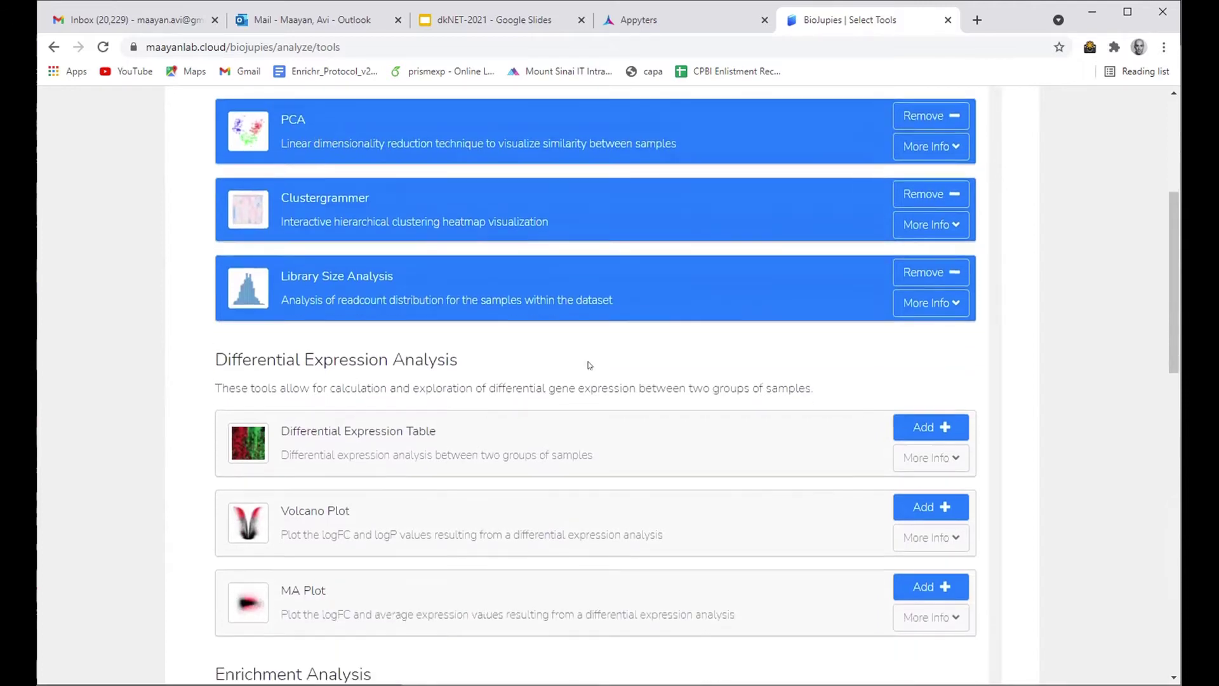
Step: Add the Differential Expression Table, Volcano Plot, Enrichr Links, GO Enrichment and L1000FWD Query tools, then continue
{"action": "left_click", "coordinate": [915, 429]}
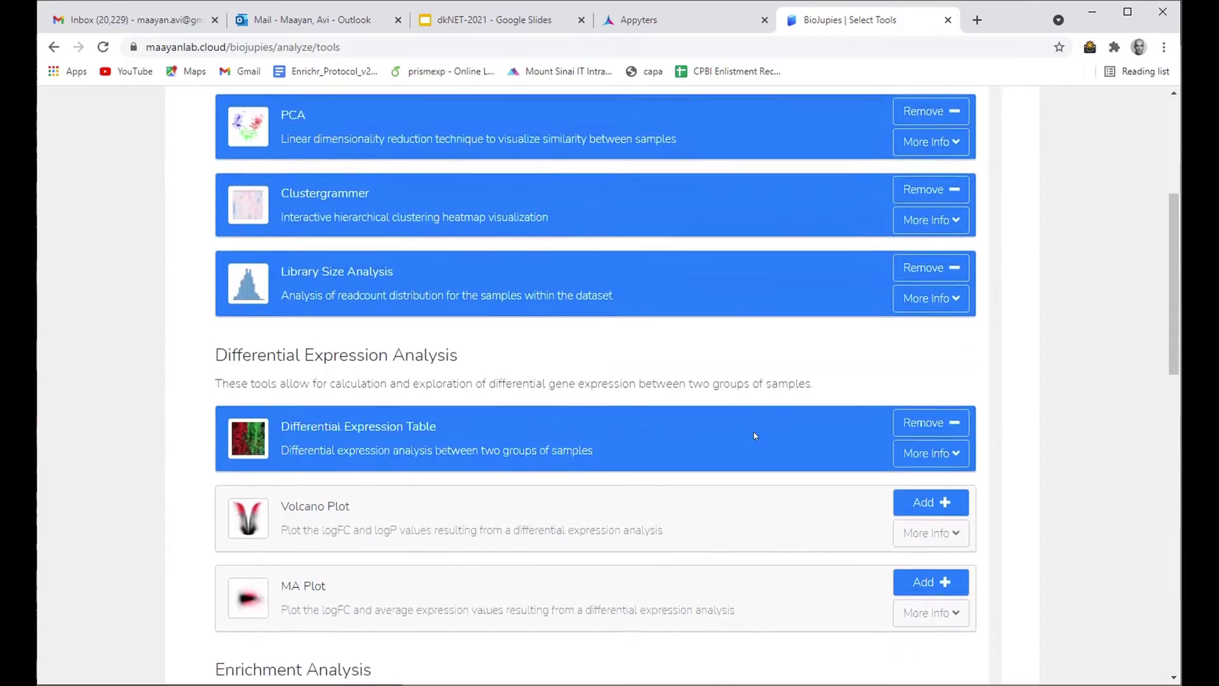
{"action": "scroll", "coordinate": [897, 364], "scroll_direction": "down", "scroll_amount": 2}
{"action": "left_click", "coordinate": [915, 362]}
{"action": "scroll", "coordinate": [889, 394], "scroll_direction": "down", "scroll_amount": 2}
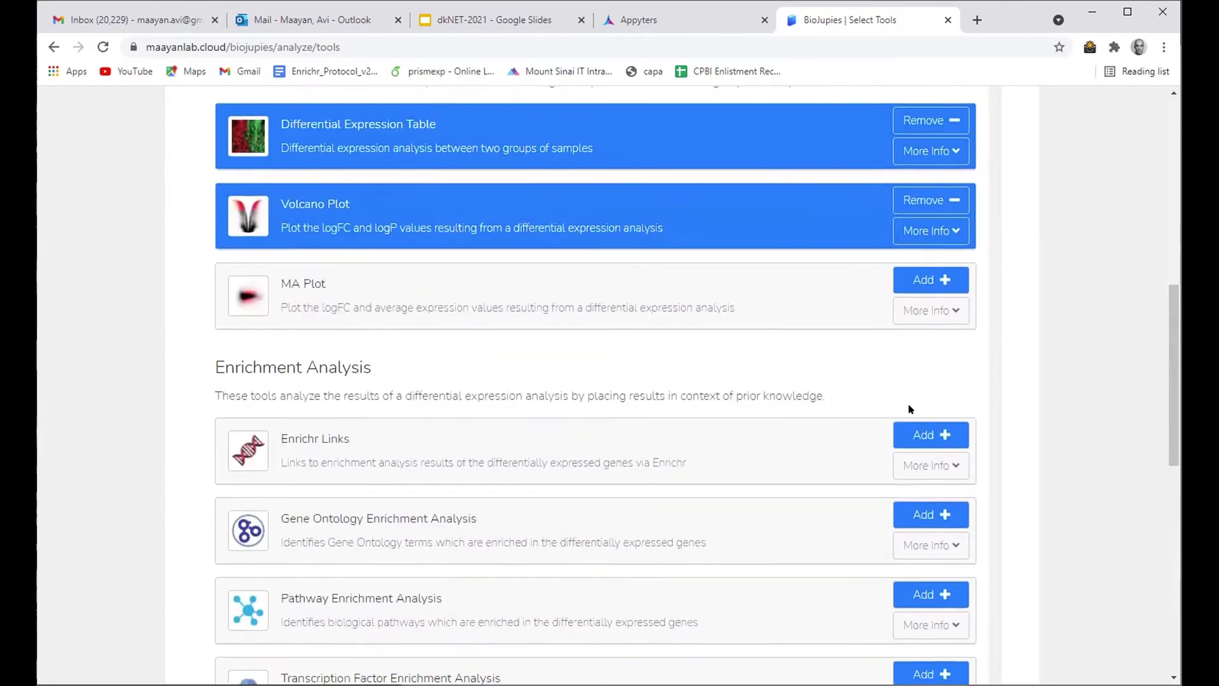
{"action": "left_click", "coordinate": [915, 435]}
{"action": "scroll", "coordinate": [882, 394], "scroll_direction": "down", "scroll_amount": 2}
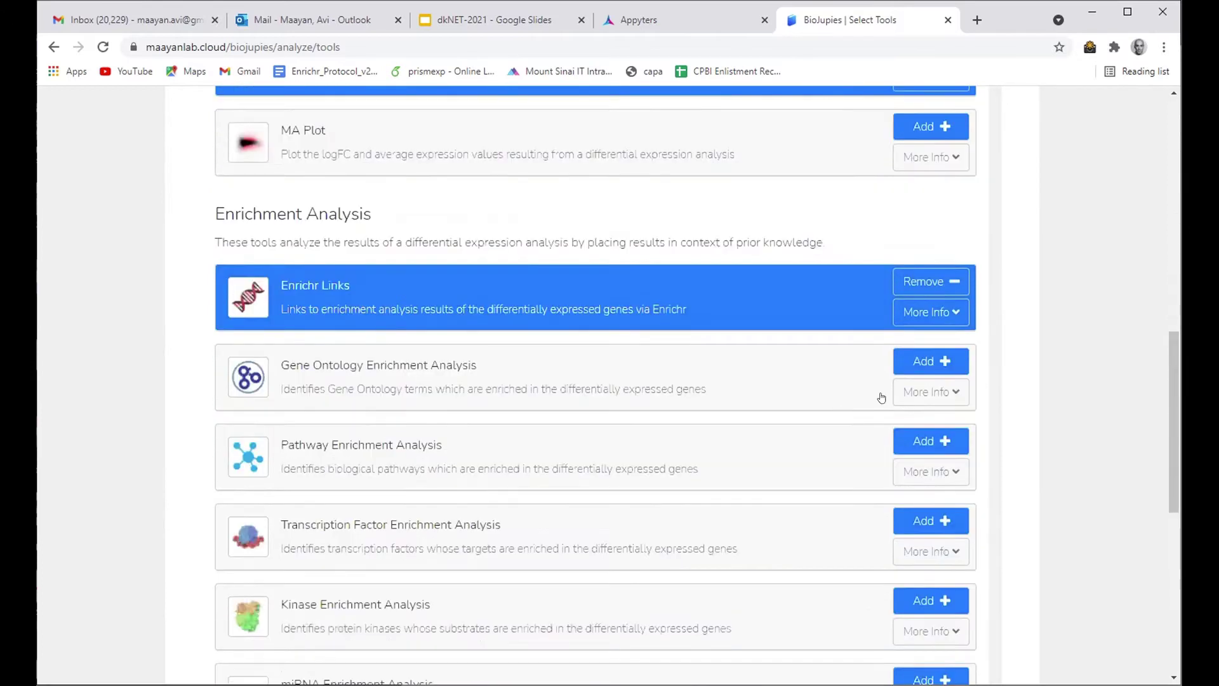
{"action": "left_click", "coordinate": [913, 364]}
{"action": "scroll", "coordinate": [890, 422], "scroll_direction": "down", "scroll_amount": 5}
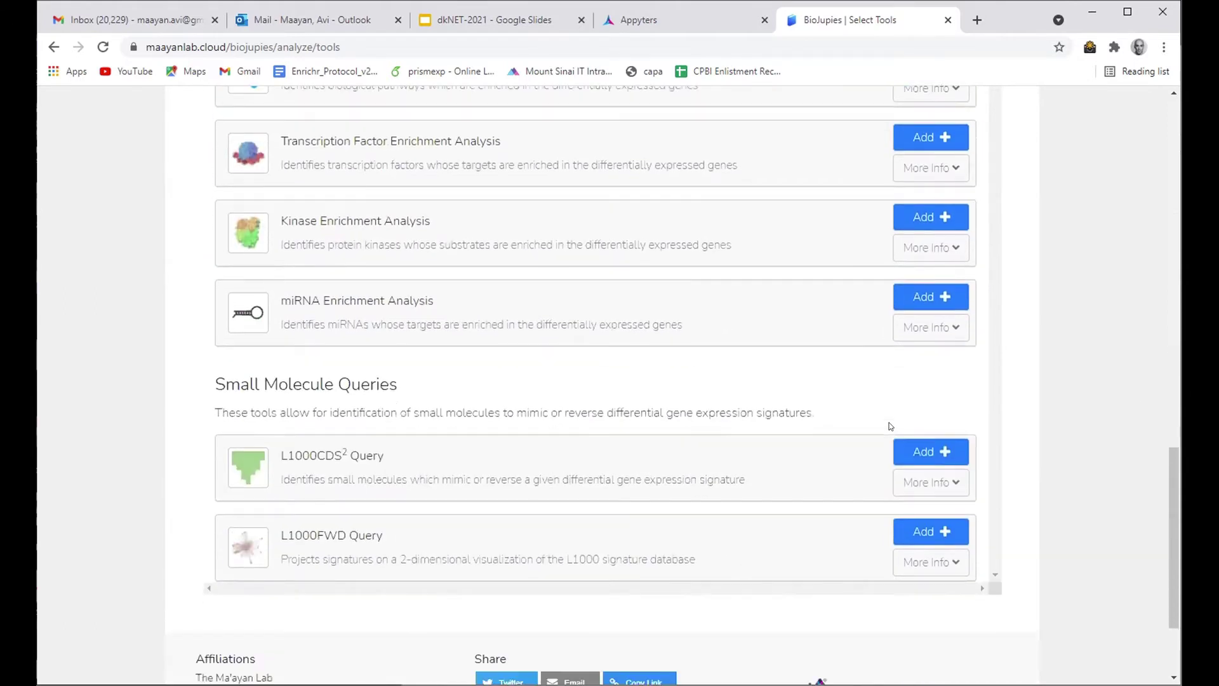
{"action": "left_click", "coordinate": [914, 526]}
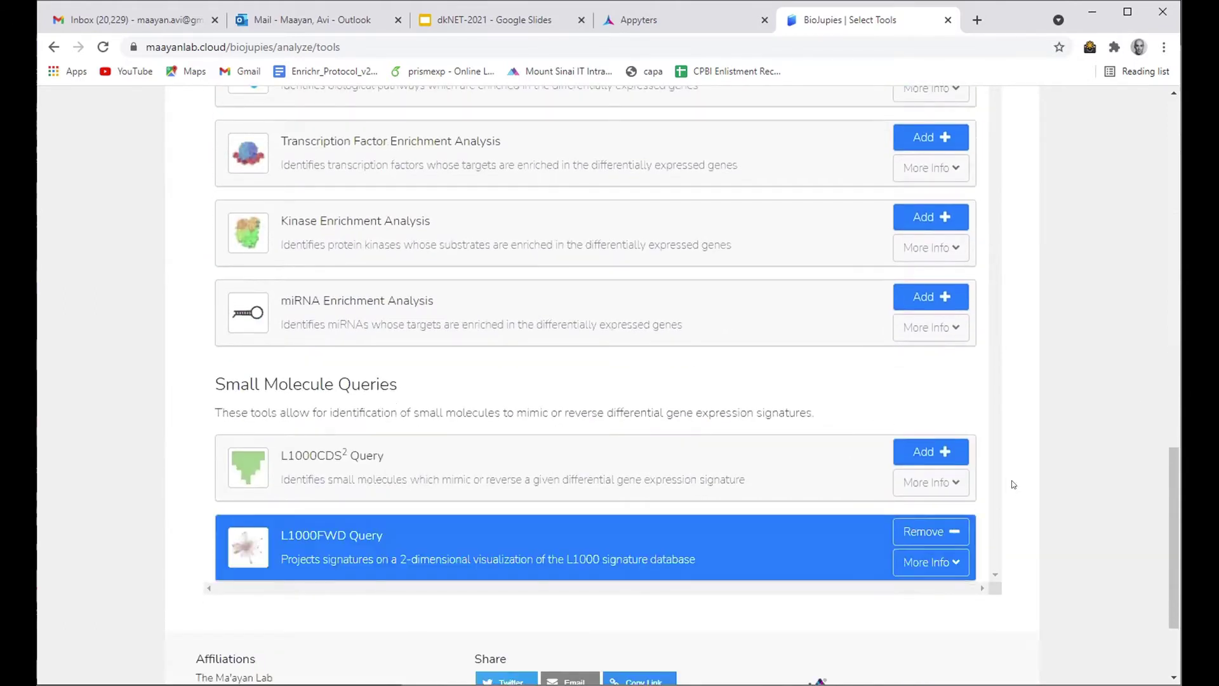
{"action": "scroll", "coordinate": [1013, 485], "scroll_direction": "up", "scroll_amount": 19}
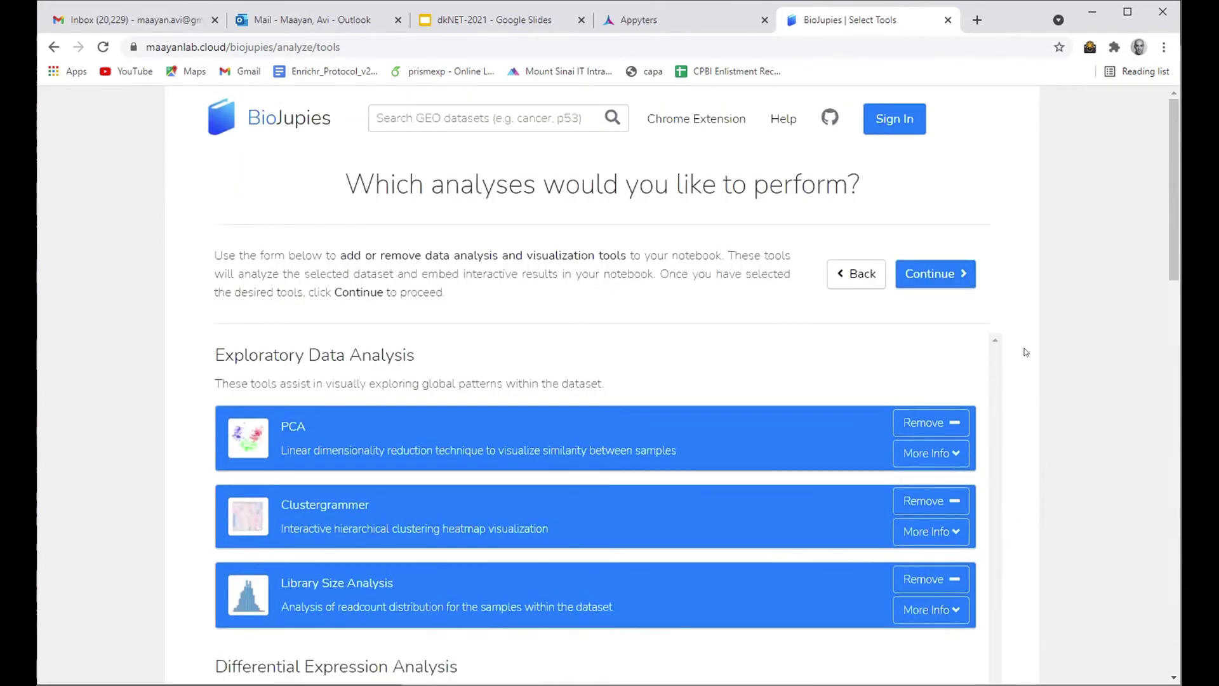
{"action": "left_click", "coordinate": [927, 275]}
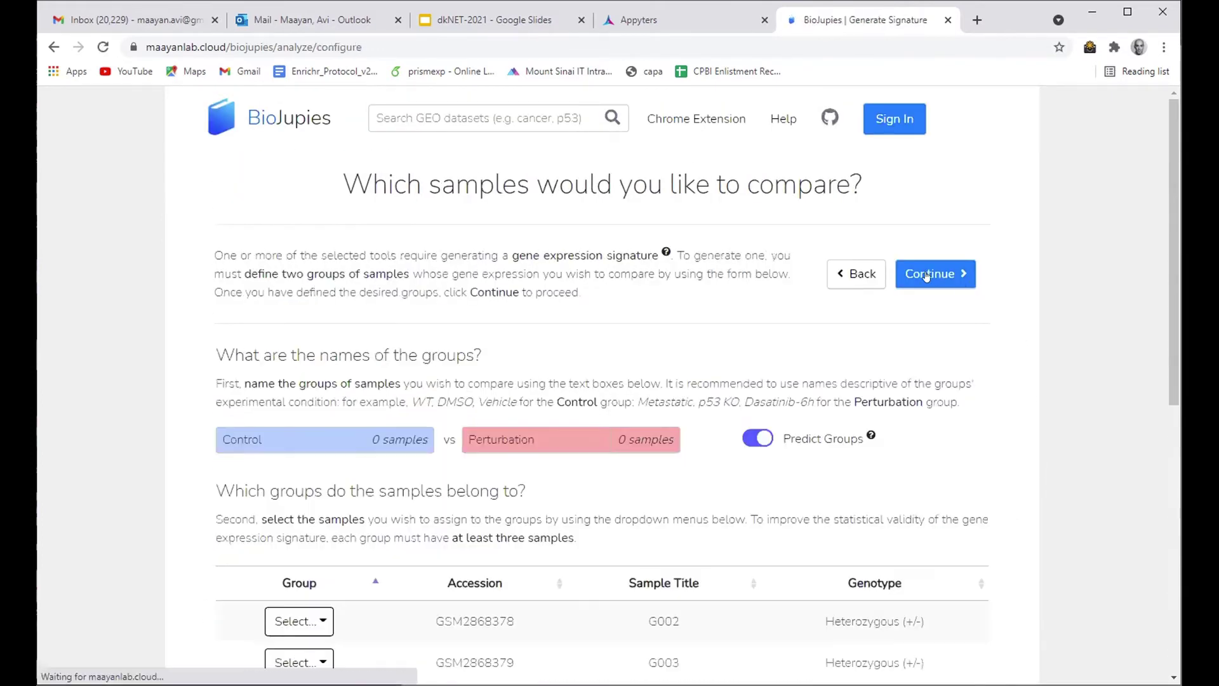
Step: Assign the wild-type samples G037, G119 and H067 to the Control group
{"action": "scroll", "coordinate": [670, 301], "scroll_direction": "down", "scroll_amount": 5}
{"action": "scroll", "coordinate": [674, 304], "scroll_direction": "down", "scroll_amount": 1}
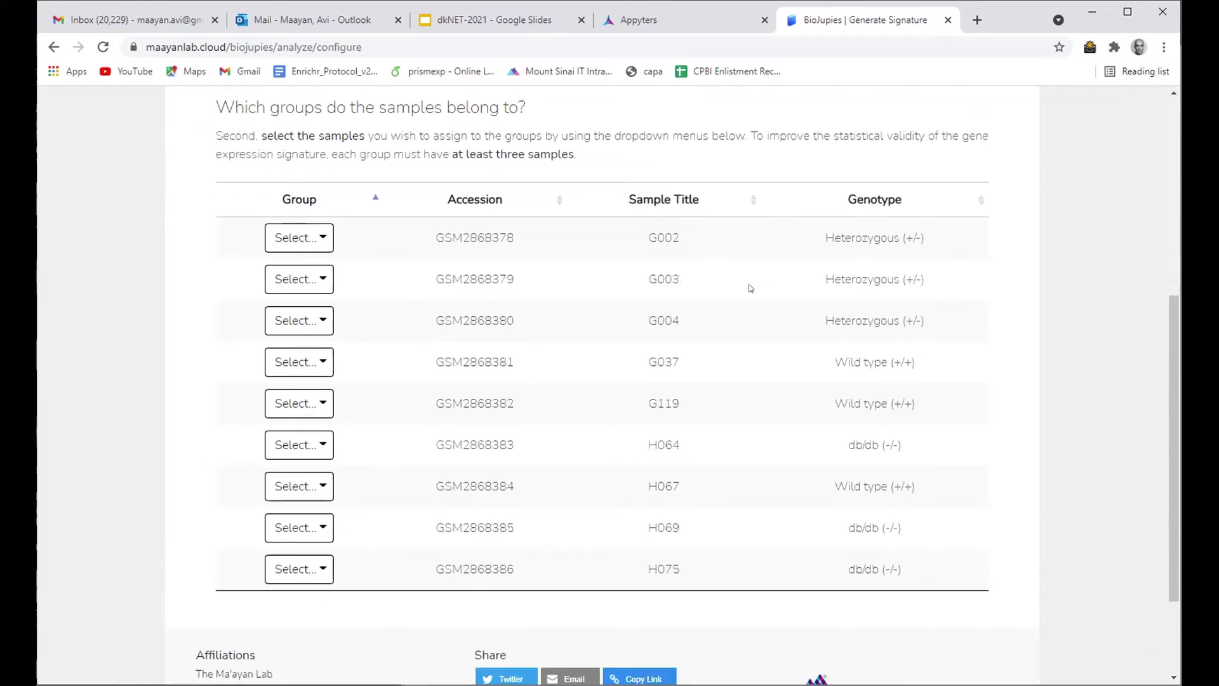
{"action": "left_click", "coordinate": [303, 363]}
{"action": "left_click", "coordinate": [302, 400]}
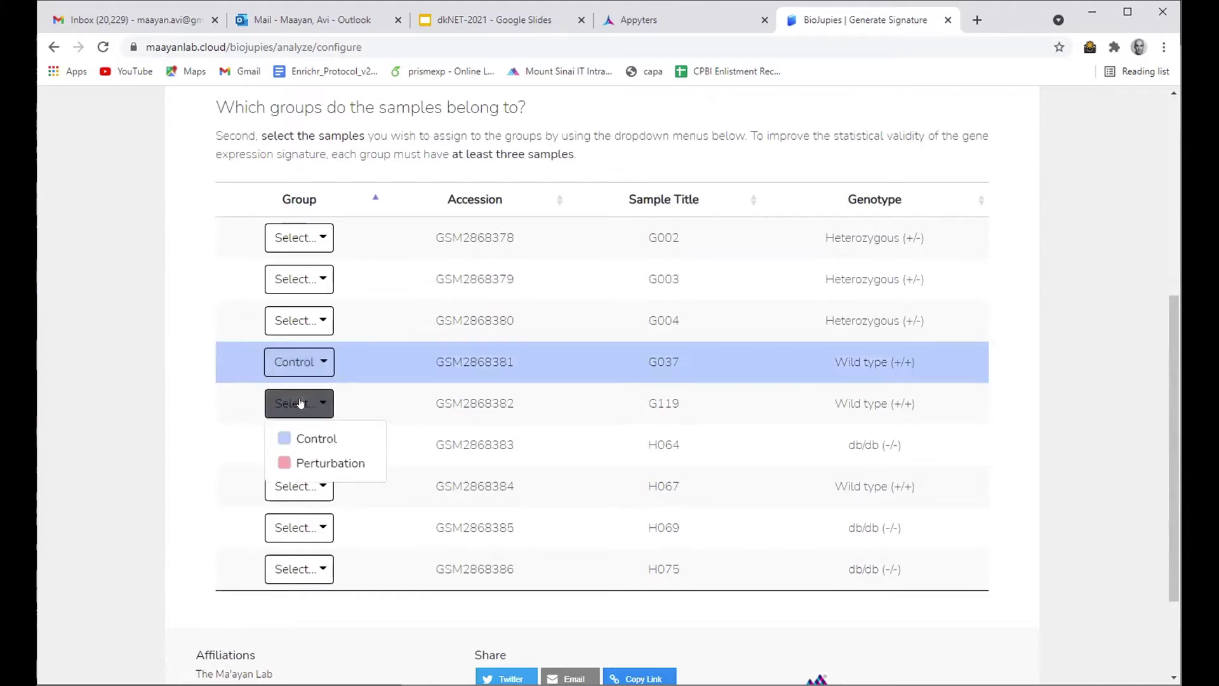
{"action": "left_click", "coordinate": [302, 438]}
{"action": "left_click", "coordinate": [296, 488]}
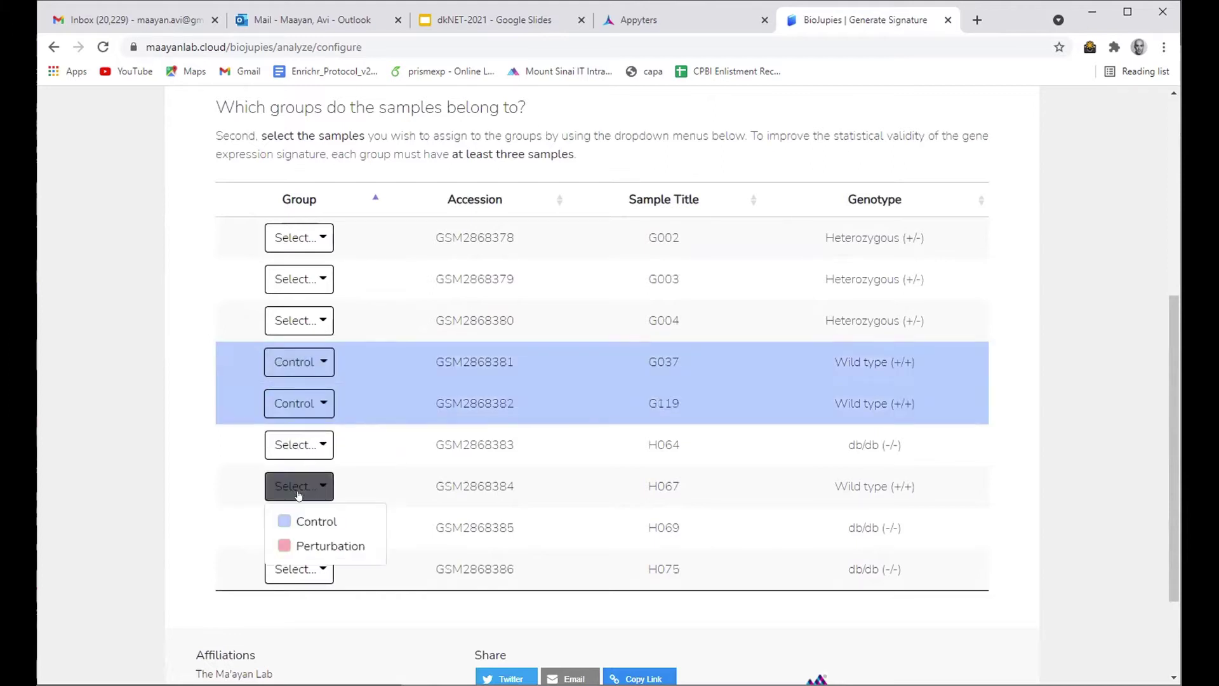
{"action": "left_click", "coordinate": [301, 521]}
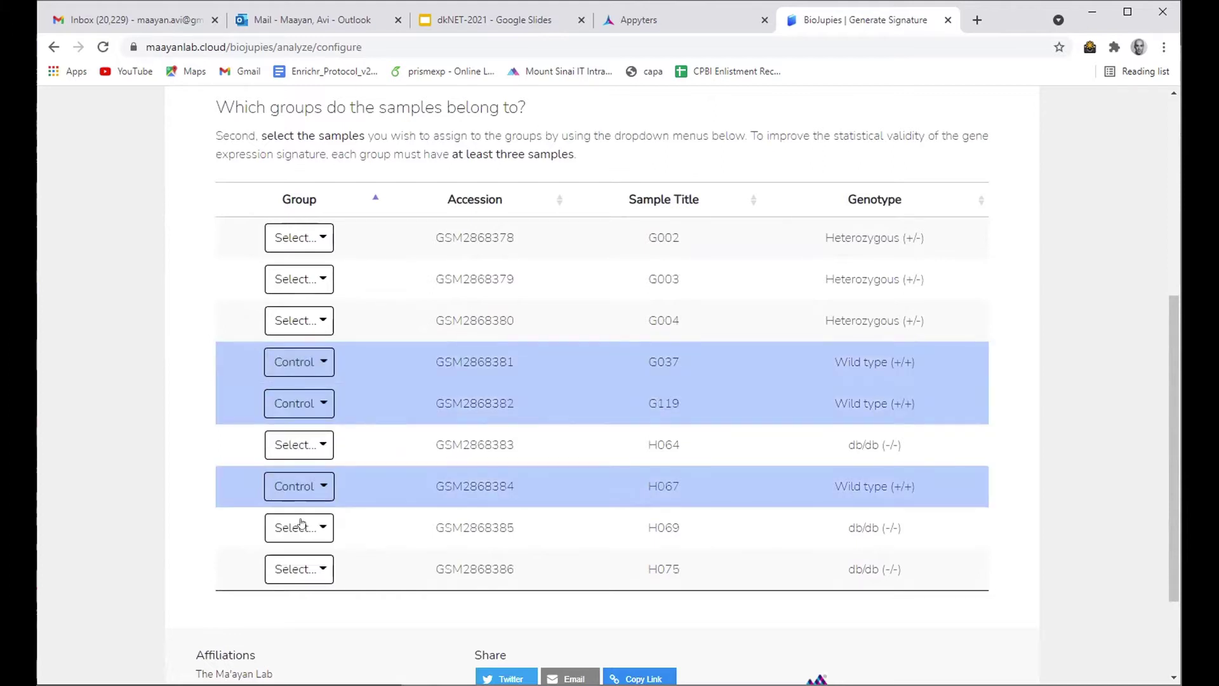
Step: Assign the db/db samples H064, H069 and H075 to the Perturbation group
{"action": "left_click", "coordinate": [303, 456]}
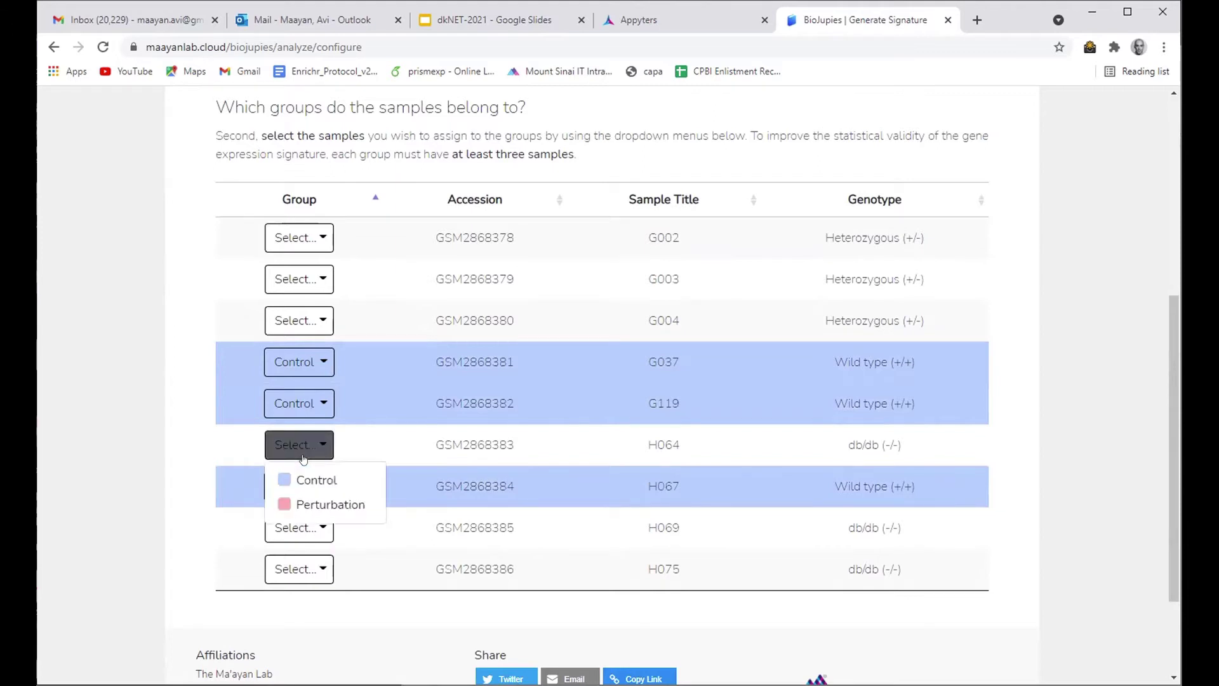
{"action": "left_click", "coordinate": [305, 504]}
{"action": "left_click", "coordinate": [304, 536]}
{"action": "left_click", "coordinate": [315, 494]}
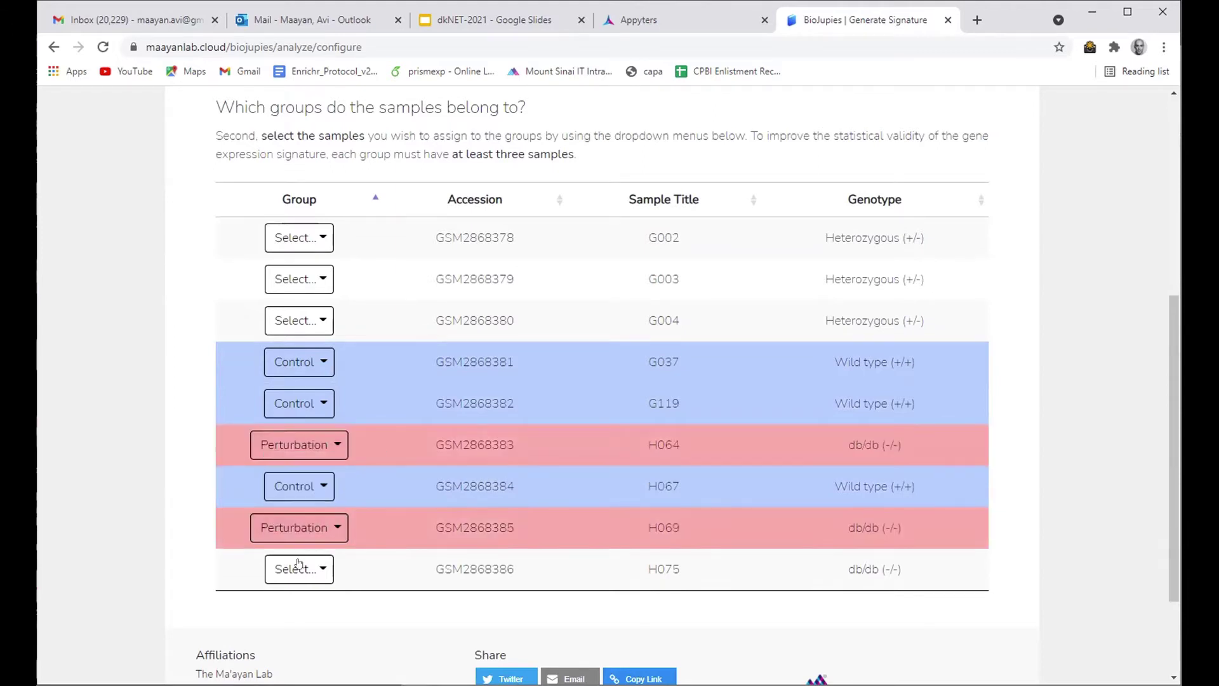
{"action": "left_click", "coordinate": [303, 569]}
{"action": "left_click", "coordinate": [337, 533]}
{"action": "scroll", "coordinate": [339, 535], "scroll_direction": "up", "scroll_amount": 5}
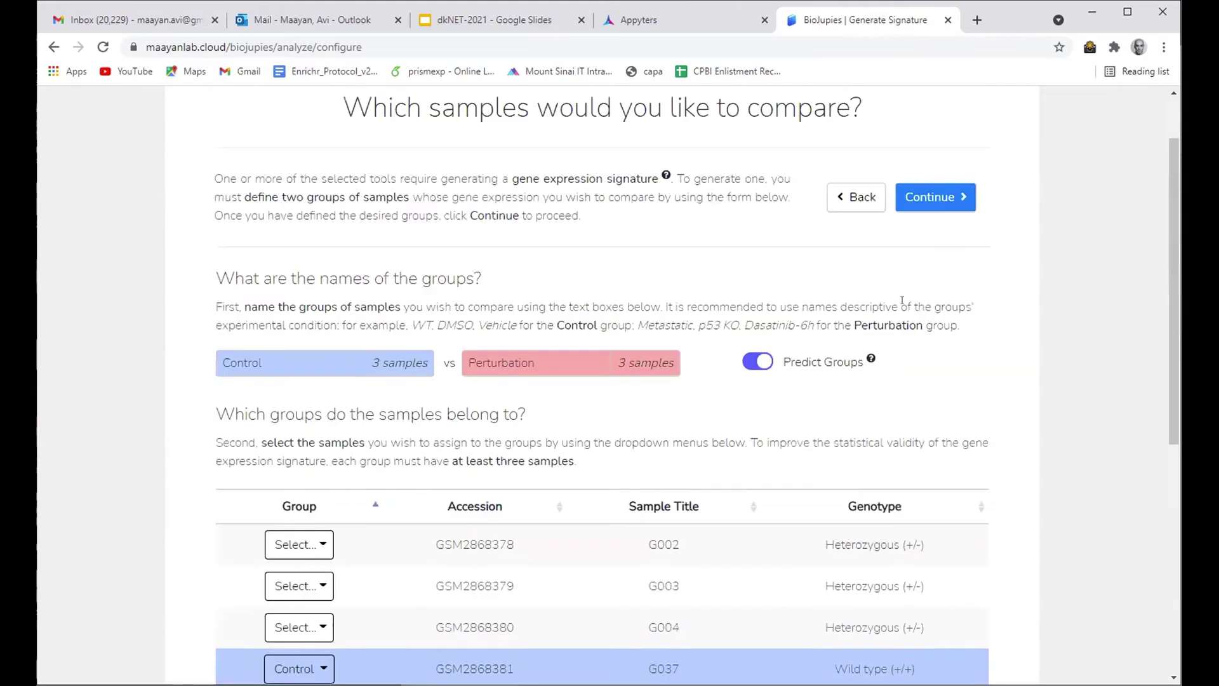
Step: Confirm the 3 vs 3 sample groups and generate the notebook from the Review and Submit page
{"action": "left_click", "coordinate": [933, 200]}
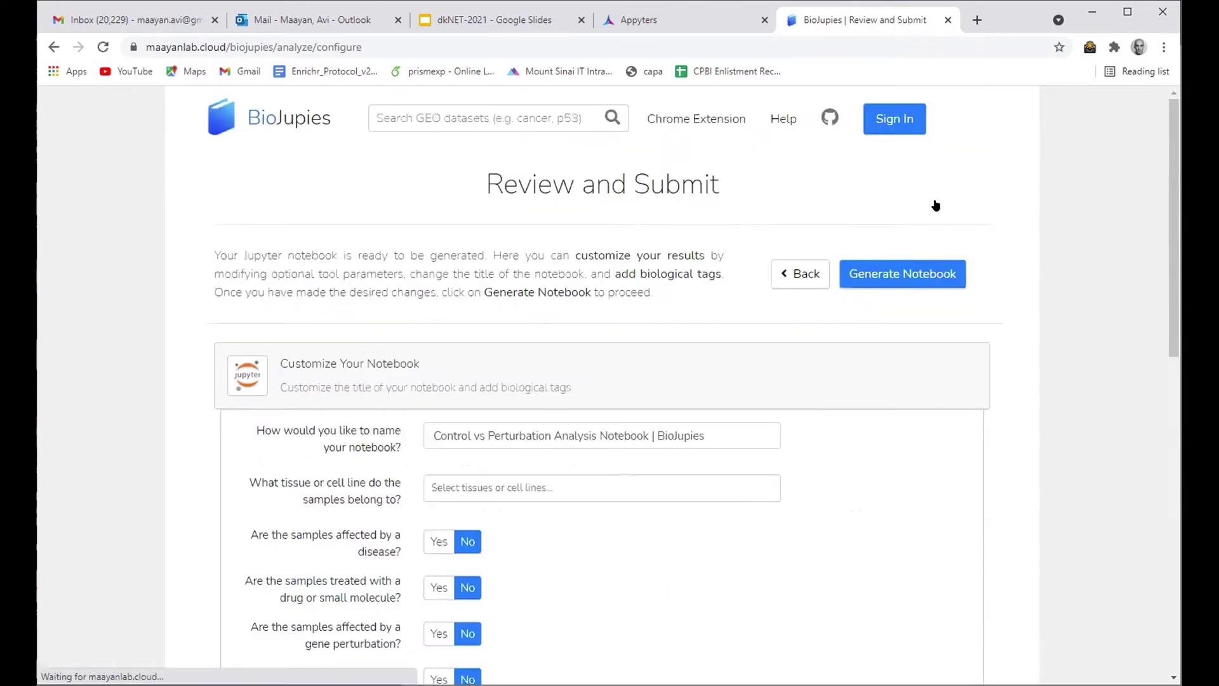
{"action": "left_click", "coordinate": [914, 269]}
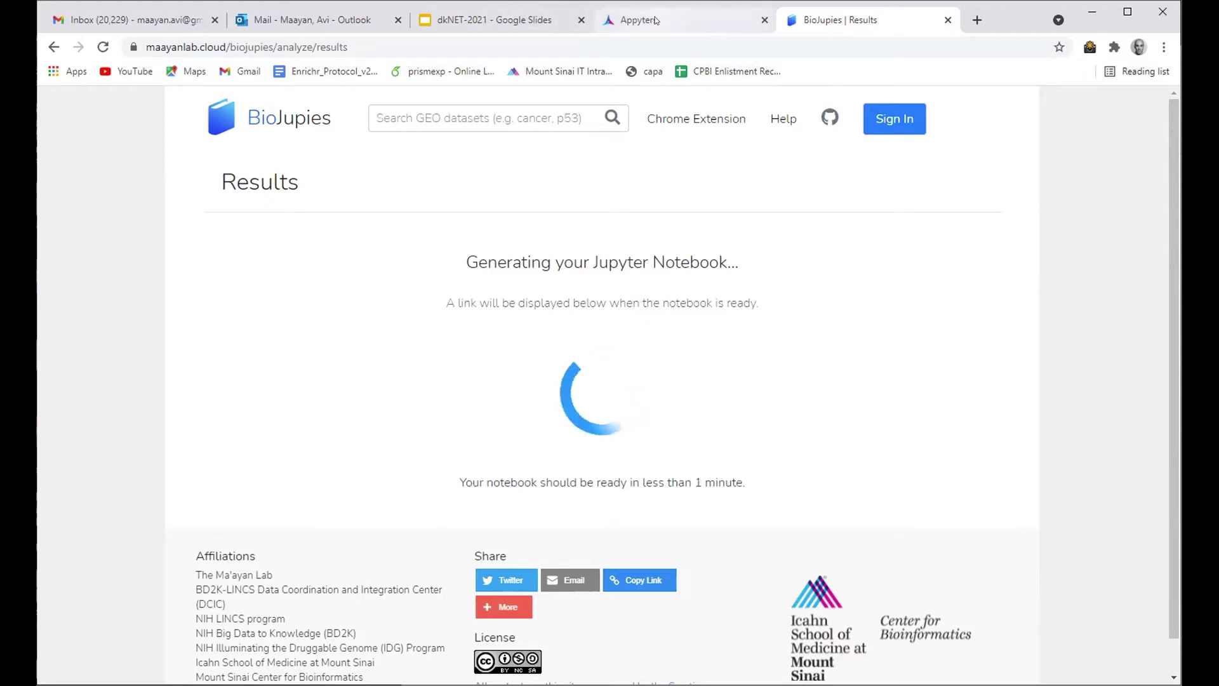
{"action": "left_click", "coordinate": [506, 19]}
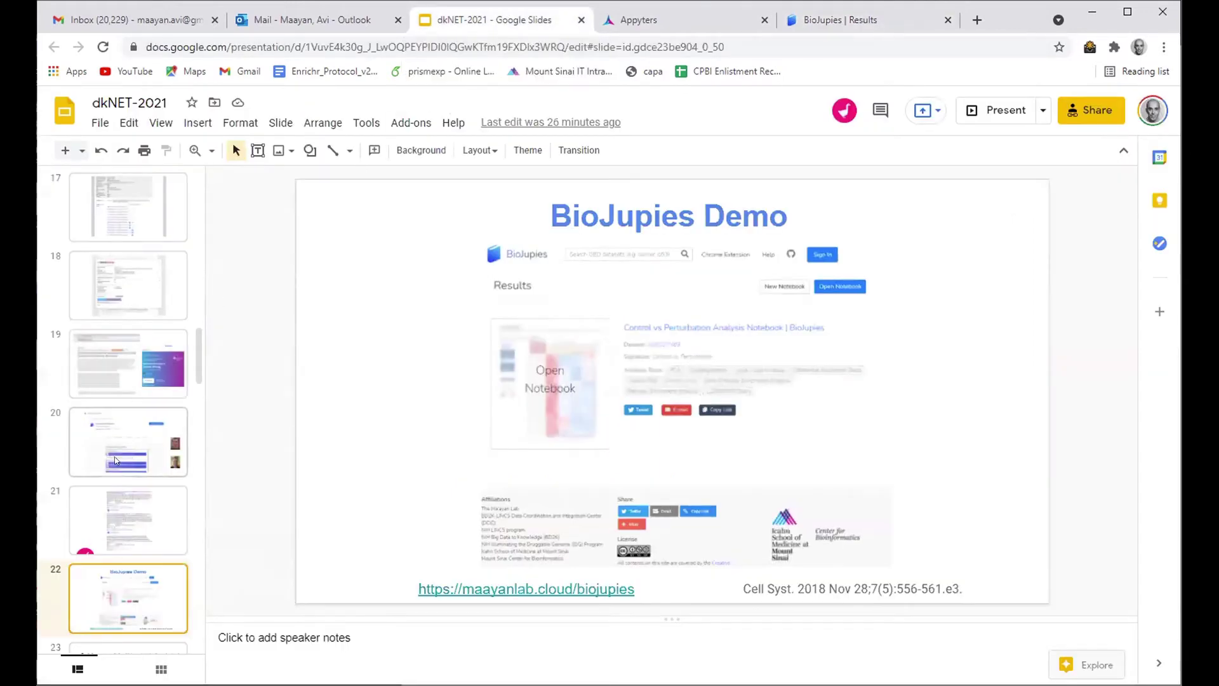
Step: Show slide 23 about the db/db mouse, briefly checking notebook progress and the Appyters page
{"action": "scroll", "coordinate": [163, 461], "scroll_direction": "down", "scroll_amount": 1}
{"action": "scroll", "coordinate": [164, 483], "scroll_direction": "down", "scroll_amount": 1}
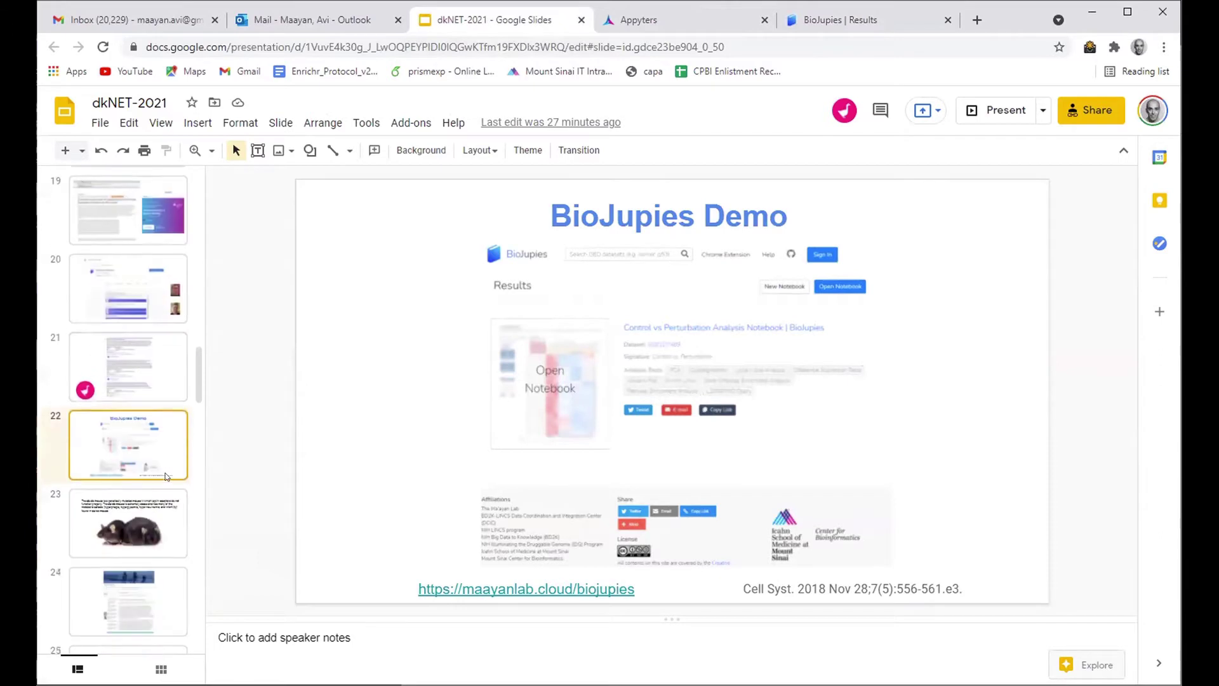
{"action": "left_click", "coordinate": [163, 508]}
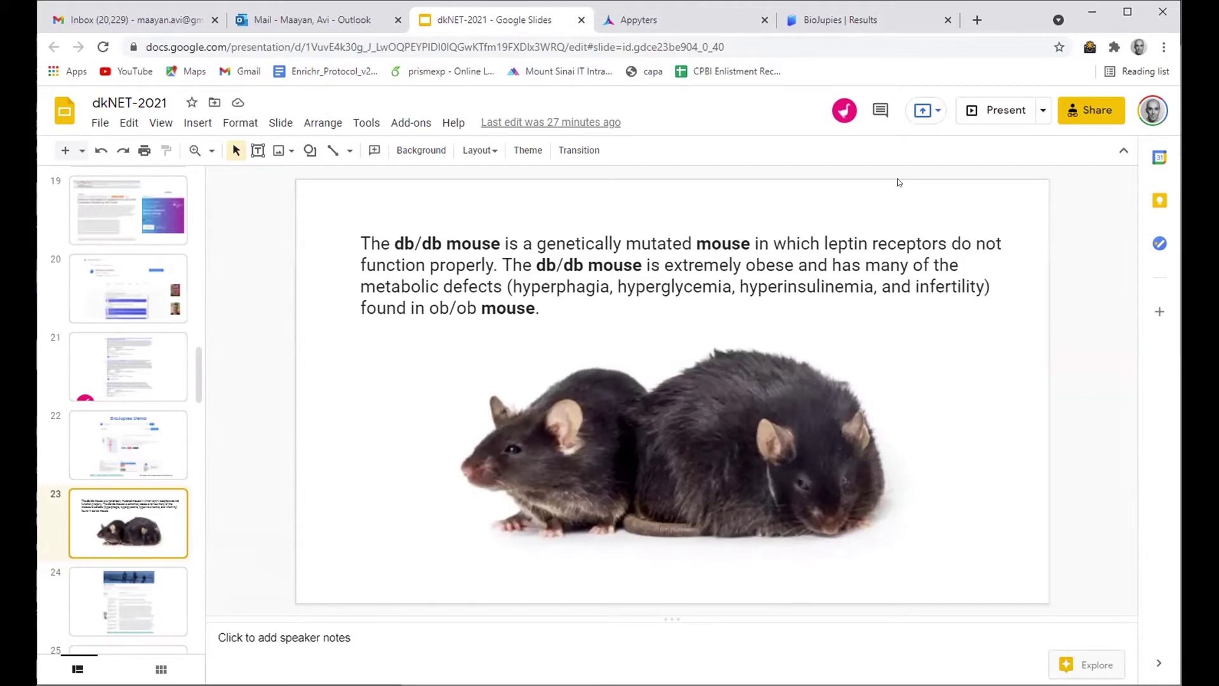
{"action": "left_click", "coordinate": [887, 25]}
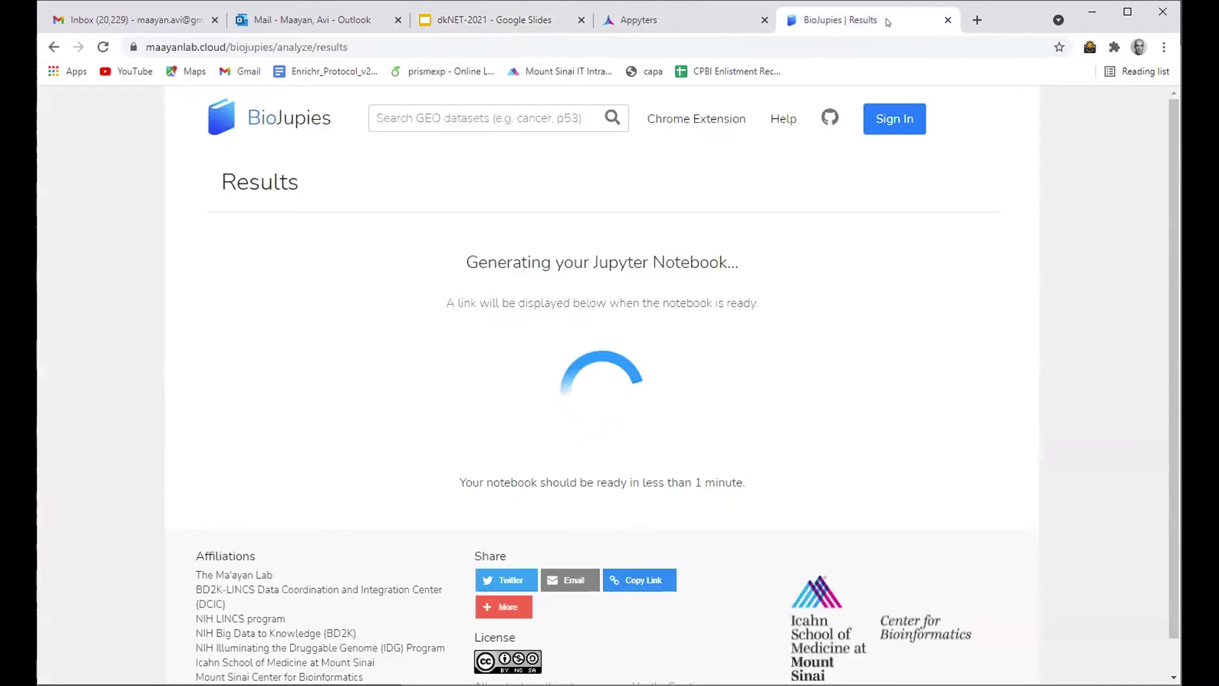
{"action": "left_click", "coordinate": [676, 14]}
{"action": "left_click", "coordinate": [529, 15]}
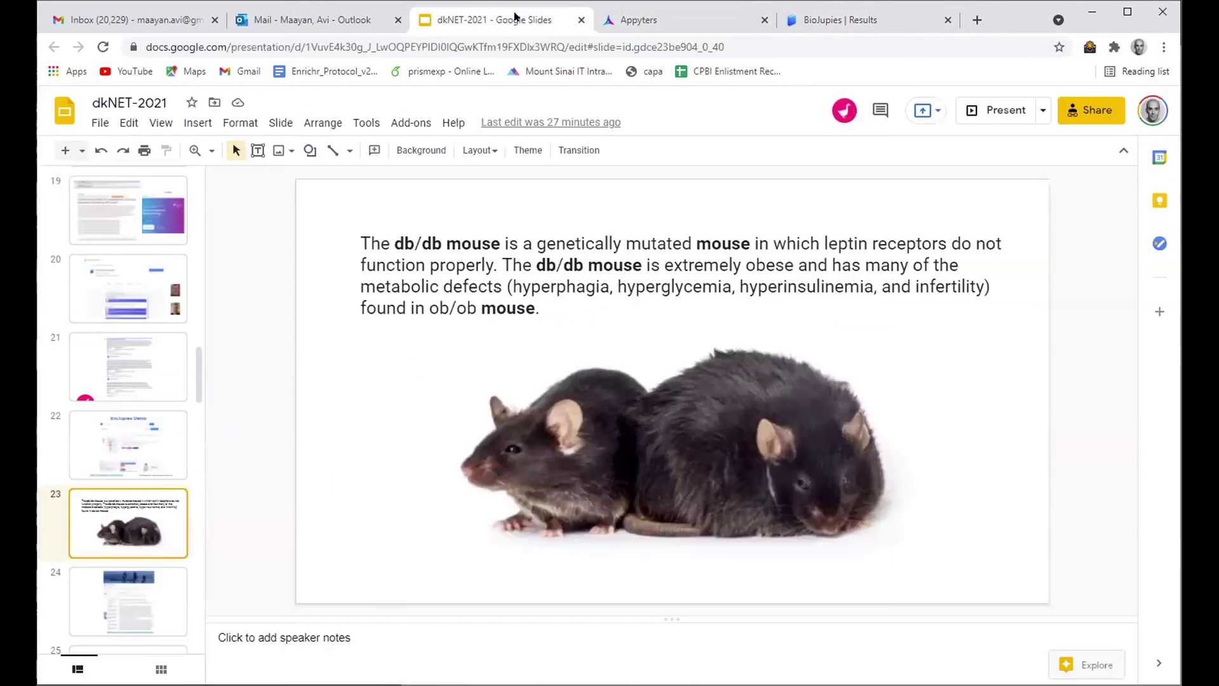
Step: Present the deck full screen and advance to the Bits of DNA 'How to write a paper in four minutes' slide
{"action": "left_click", "coordinate": [1007, 110]}
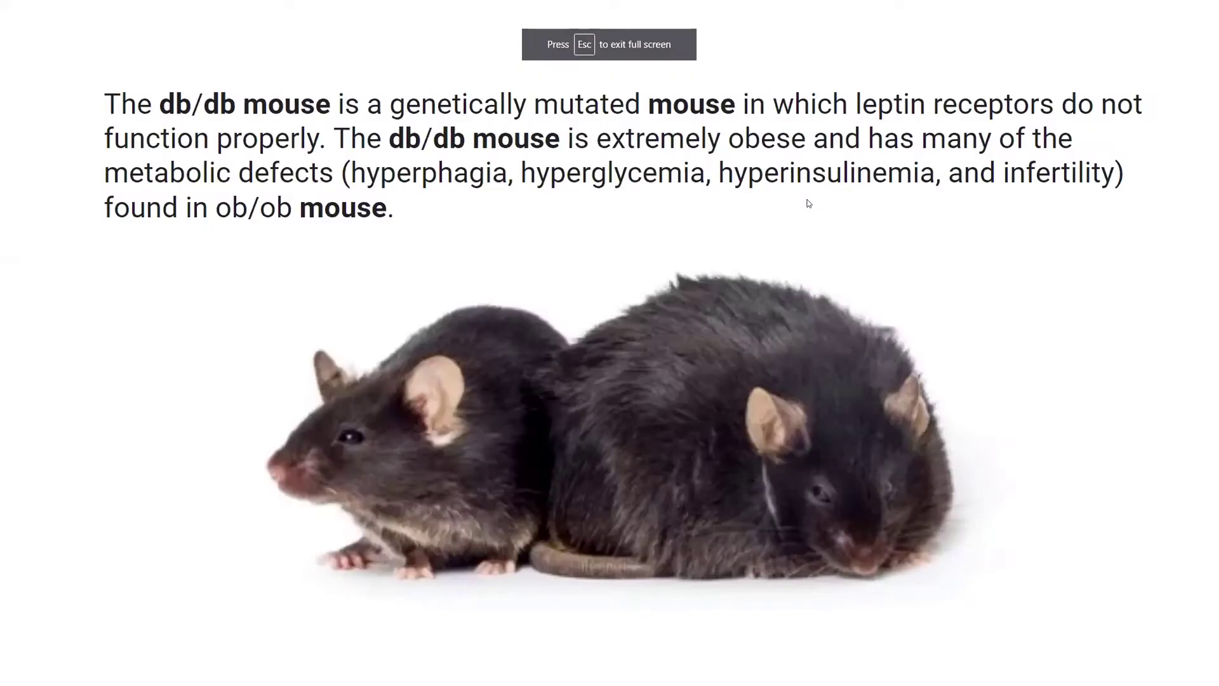
{"action": "key", "text": "Right"}
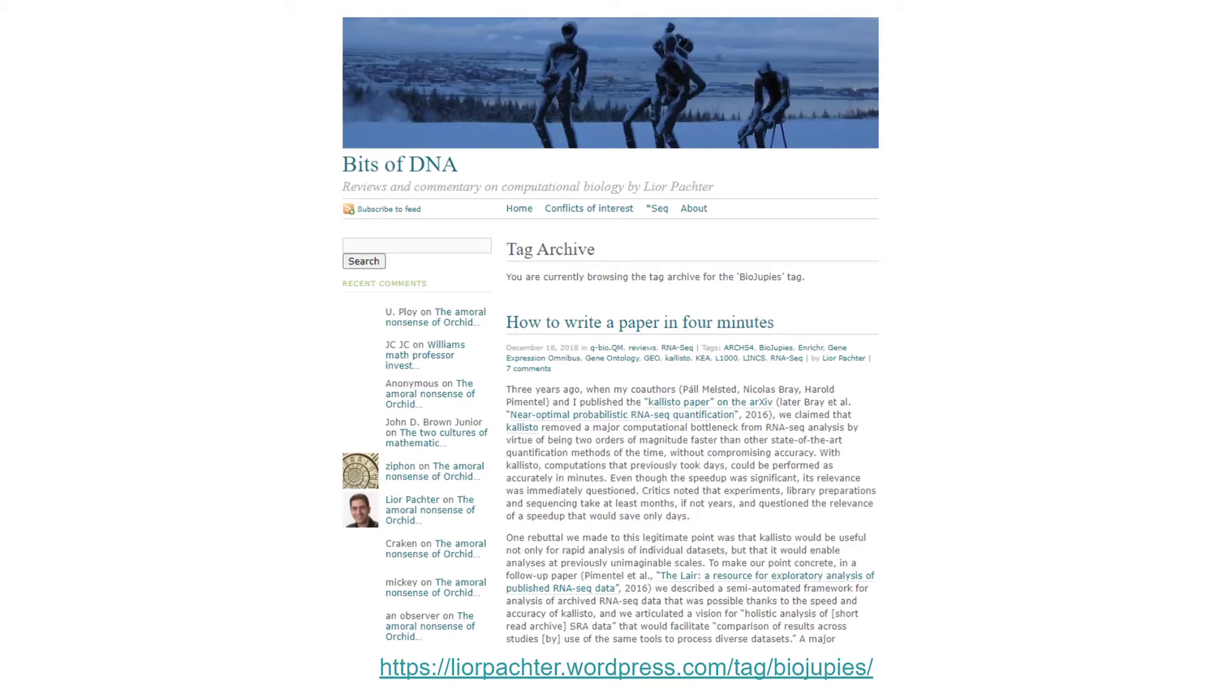
Step: Advance past the lab-tools impact slide to the LINCS tools grid slide
{"action": "key", "text": "Right"}
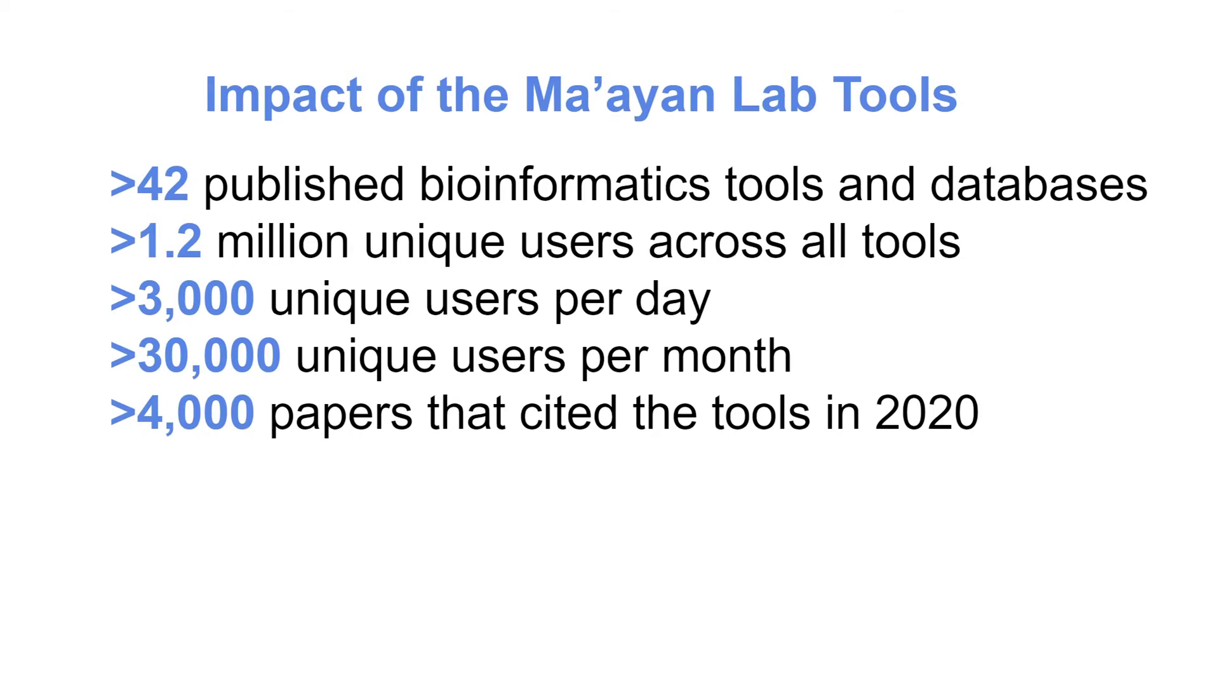
{"action": "key", "text": "Right"}
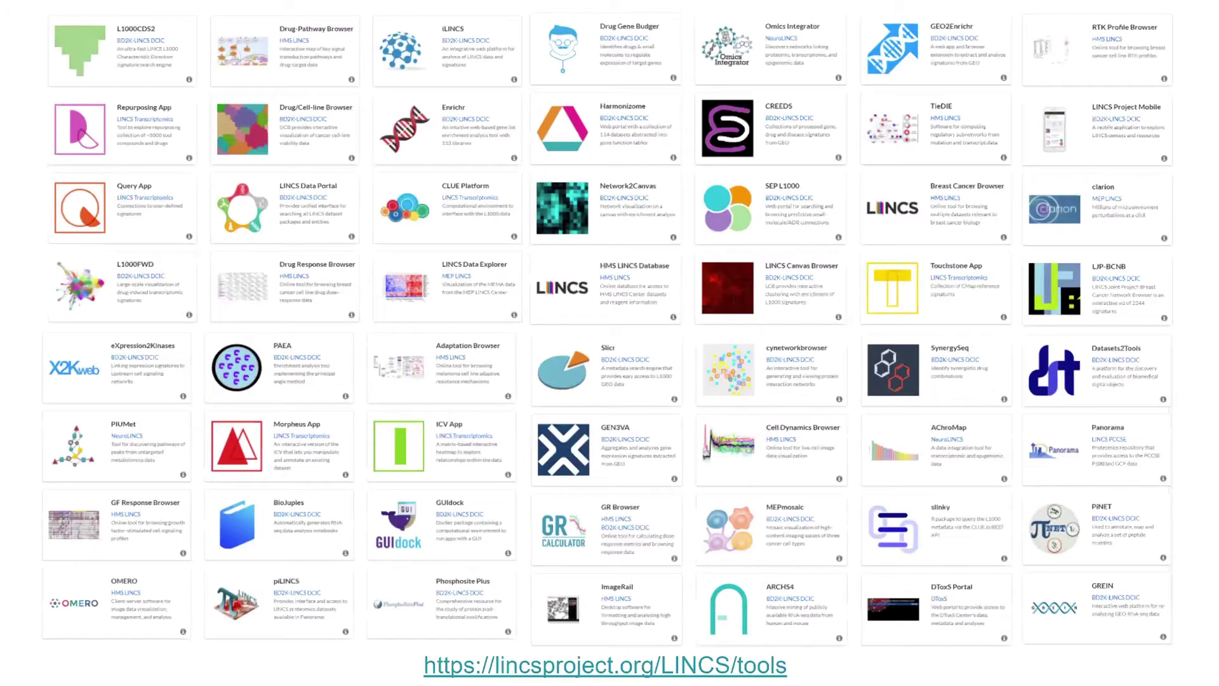